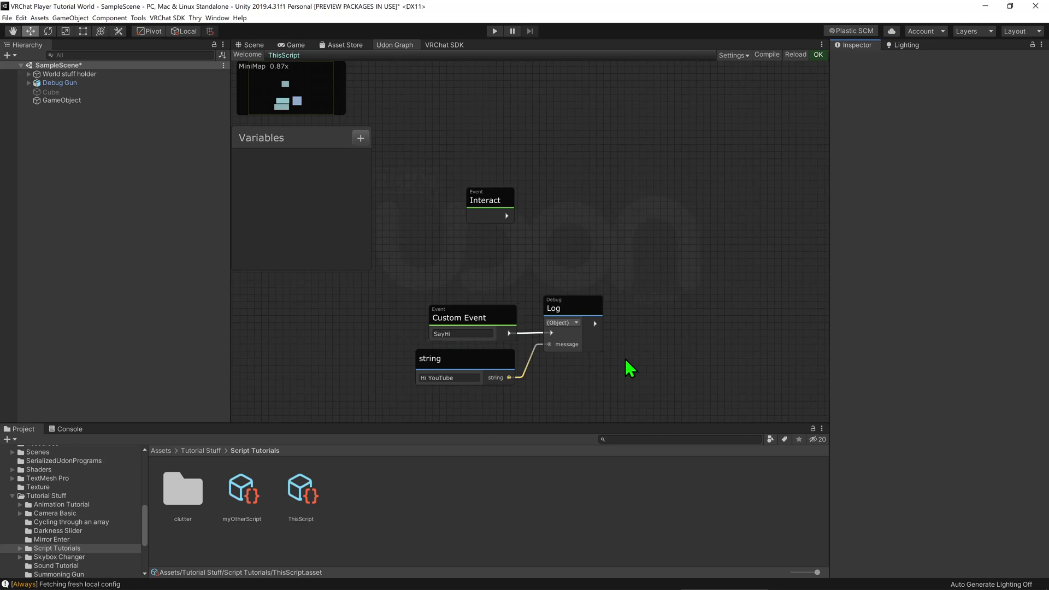
Step: Add a SendCustomEvent node fed by Interact, with its eventName set to SayHi
{"action": "right_click", "coordinate": [591, 201]}
{"action": "left_click", "coordinate": [619, 227]}
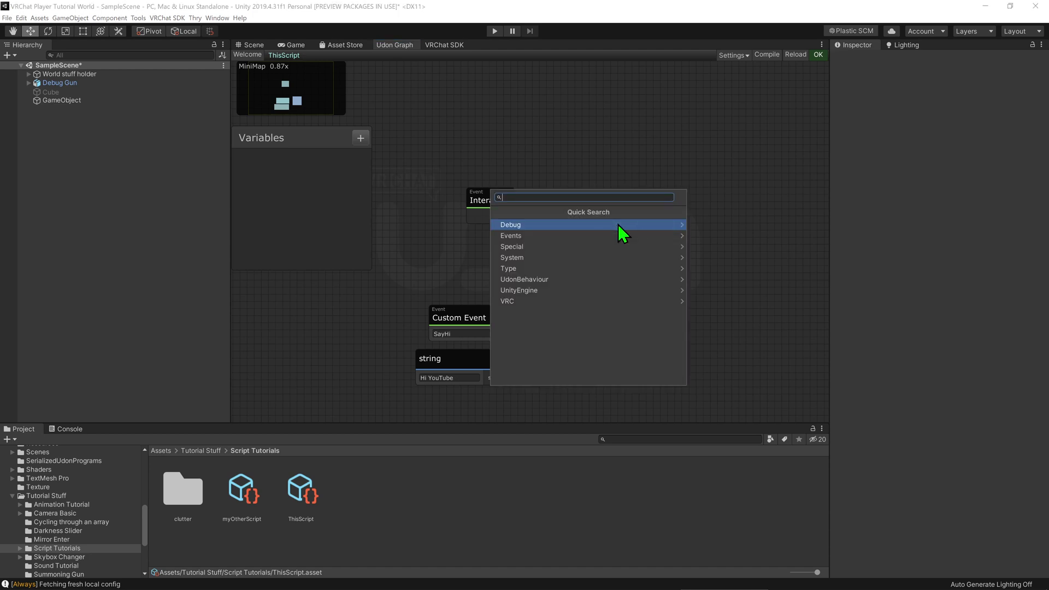
{"action": "type", "text": "send"}
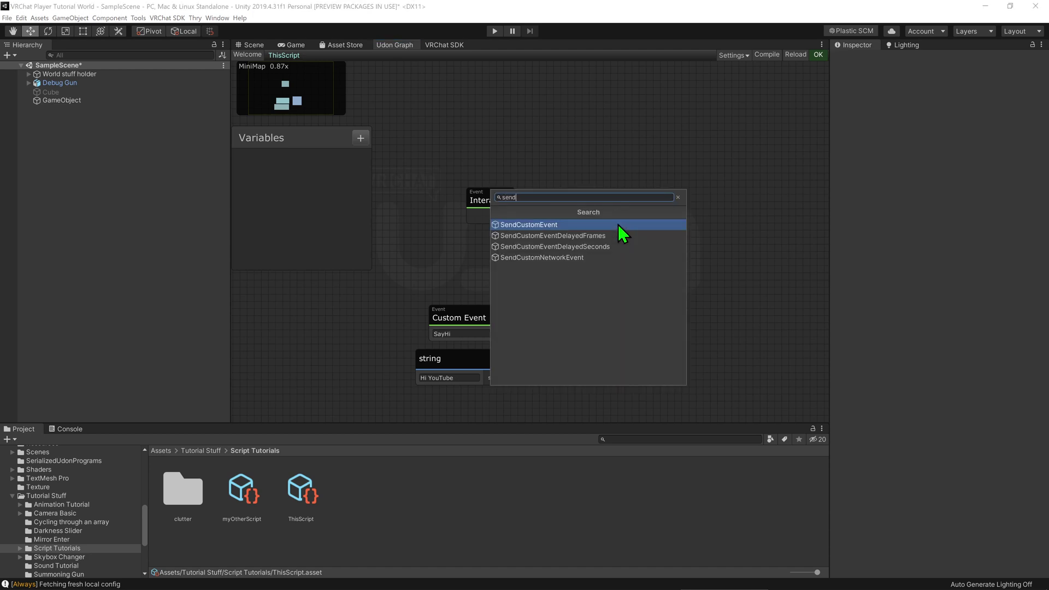
{"action": "left_click", "coordinate": [618, 224]}
{"action": "left_click", "coordinate": [507, 217]}
{"action": "left_click_drag", "start_coordinate": [507, 231], "coordinate": [599, 236]}
{"action": "left_click_drag", "start_coordinate": [618, 225], "coordinate": [574, 216]}
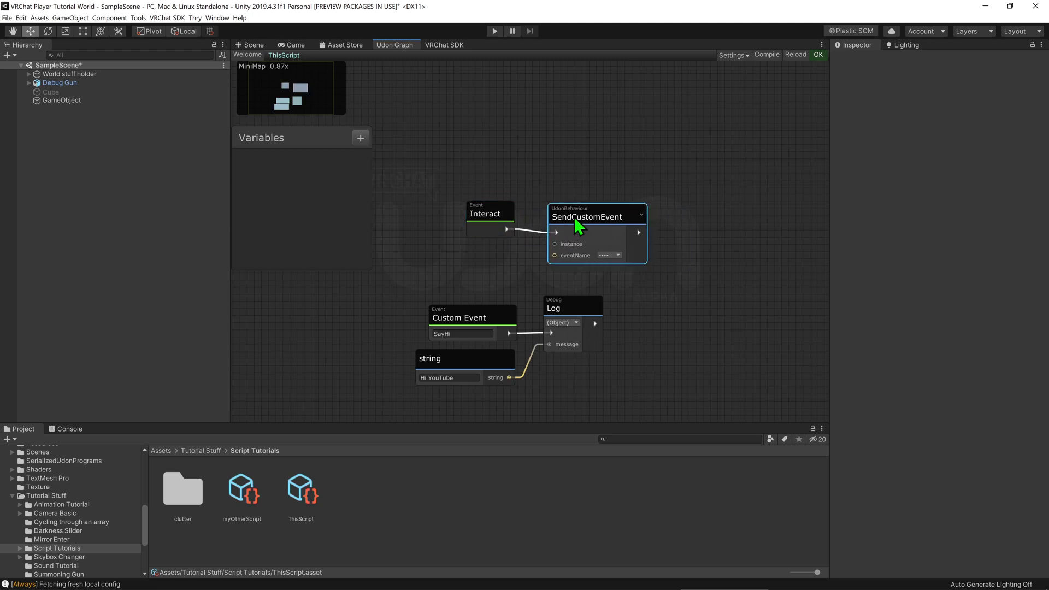
{"action": "left_click", "coordinate": [611, 255]}
{"action": "left_click", "coordinate": [631, 278]}
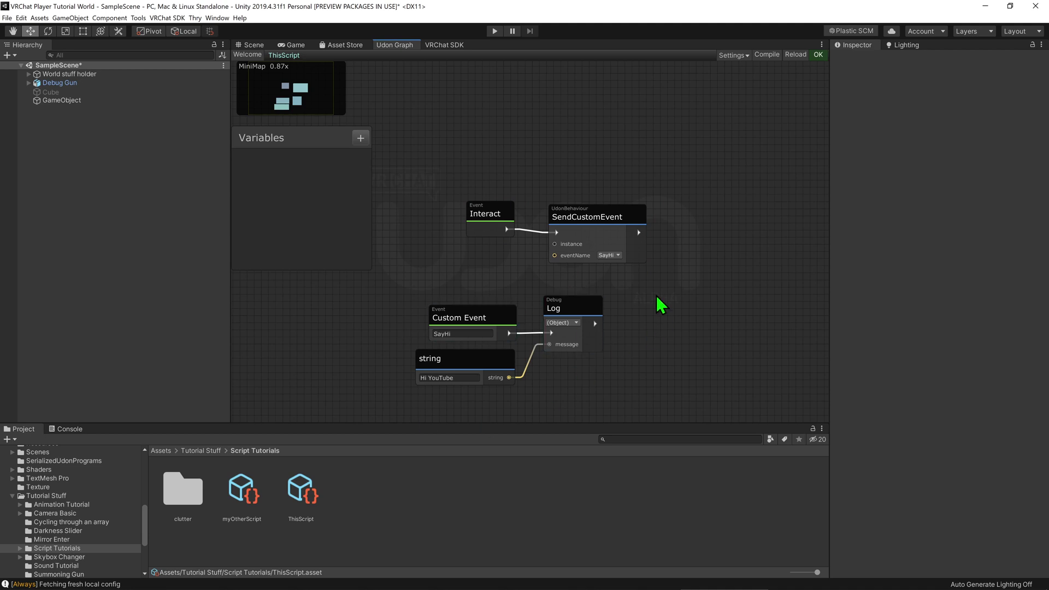
{"action": "left_click", "coordinate": [242, 490]}
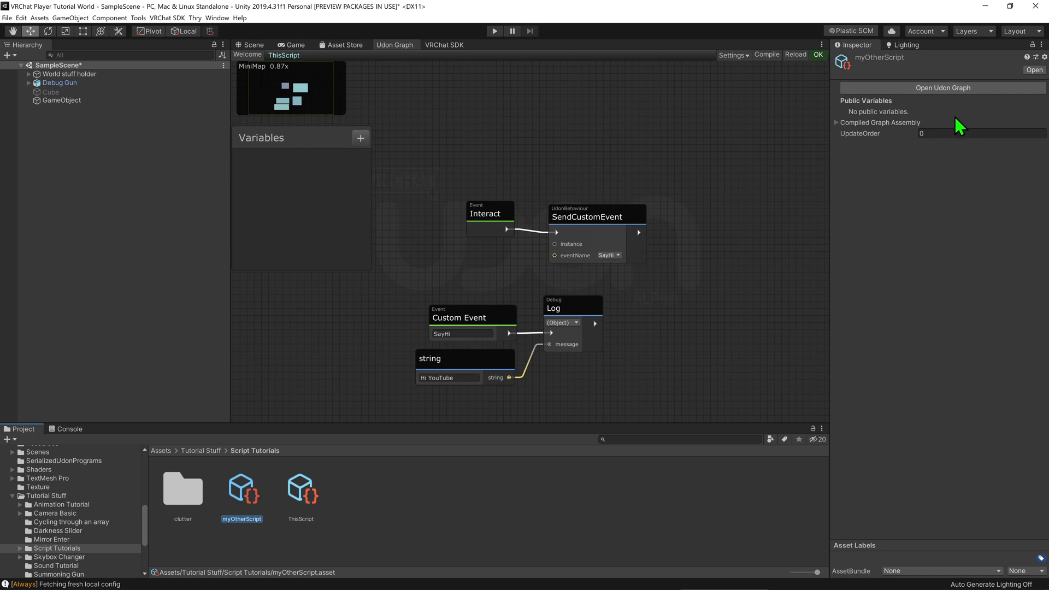
{"action": "left_click", "coordinate": [939, 89]}
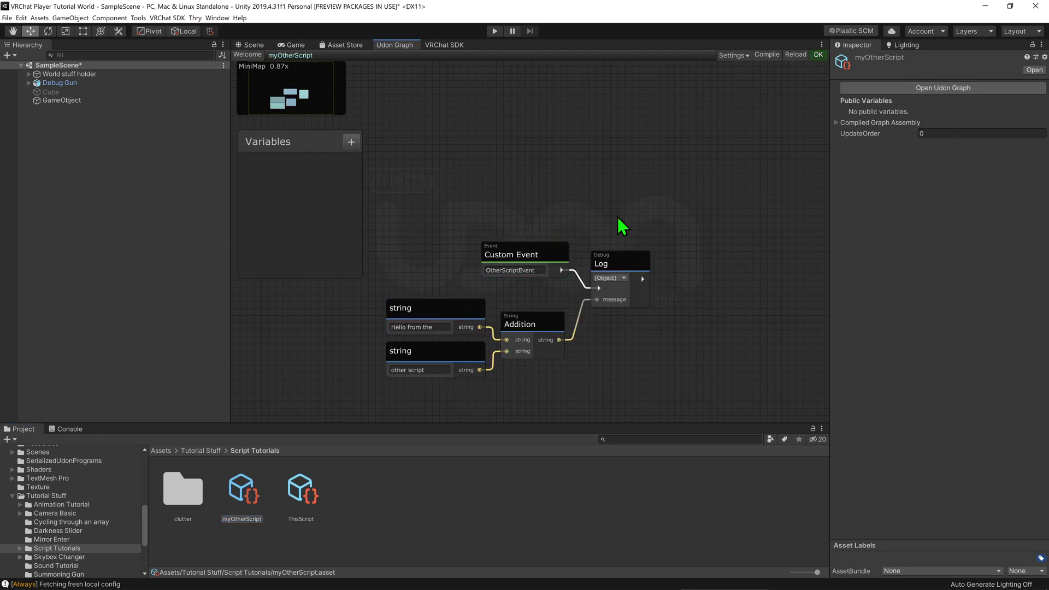
{"action": "left_click", "coordinate": [319, 497]}
{"action": "left_click", "coordinate": [928, 90]}
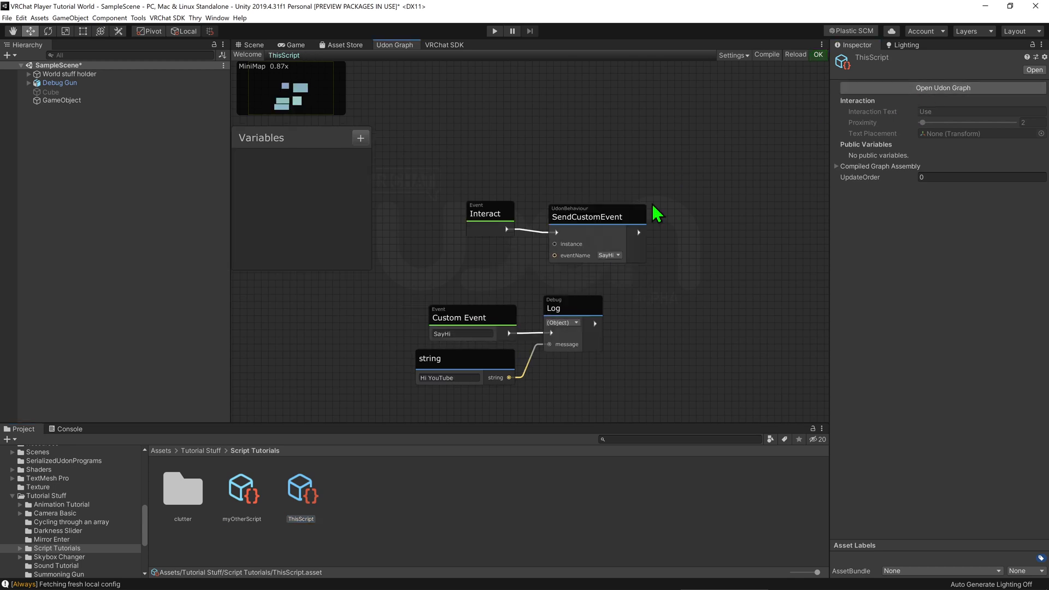
Step: Add an UdonBehaviour graph variable, rename it TheOtherScript, and mark it public
{"action": "mouse_move", "coordinate": [396, 161]}
{"action": "left_mouse_down"}
{"action": "mouse_move", "coordinate": [584, 257]}
{"action": "mouse_move", "coordinate": [591, 193]}
{"action": "left_mouse_up"}
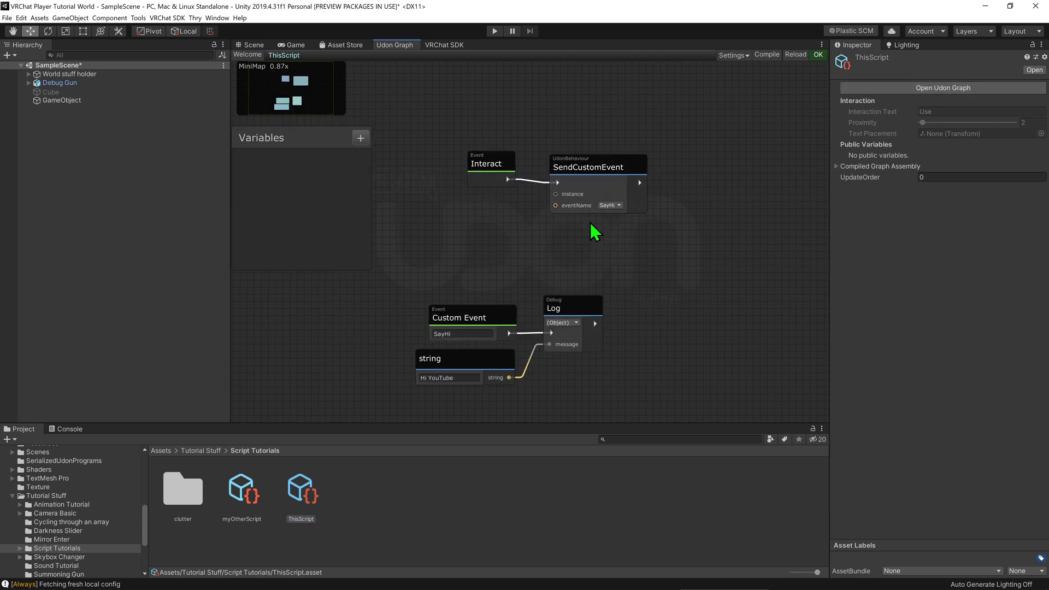
{"action": "left_click", "coordinate": [360, 137]}
{"action": "type", "text": "udon"}
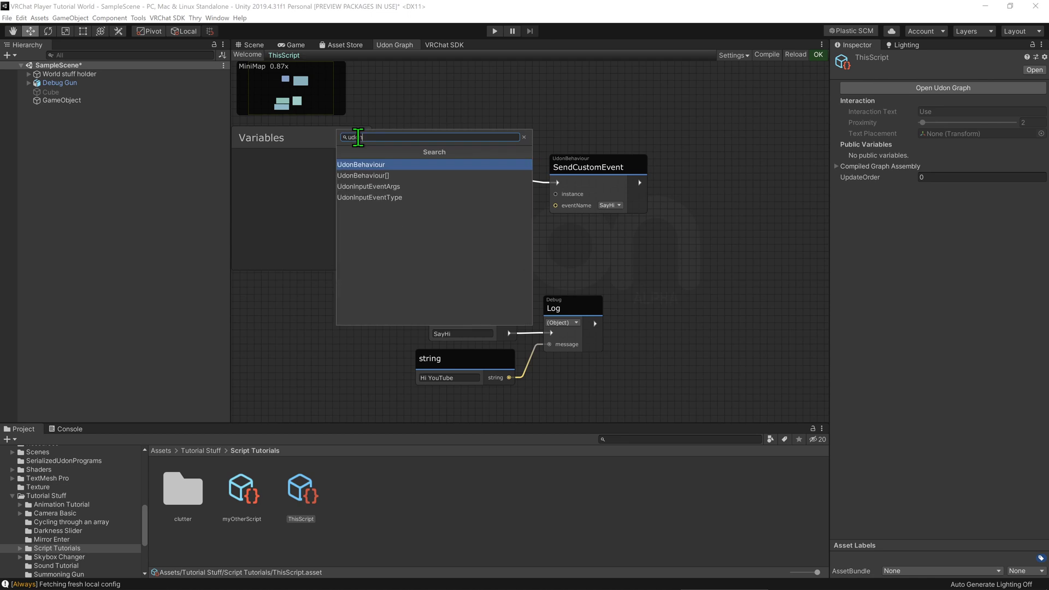
{"action": "key", "text": "Return"}
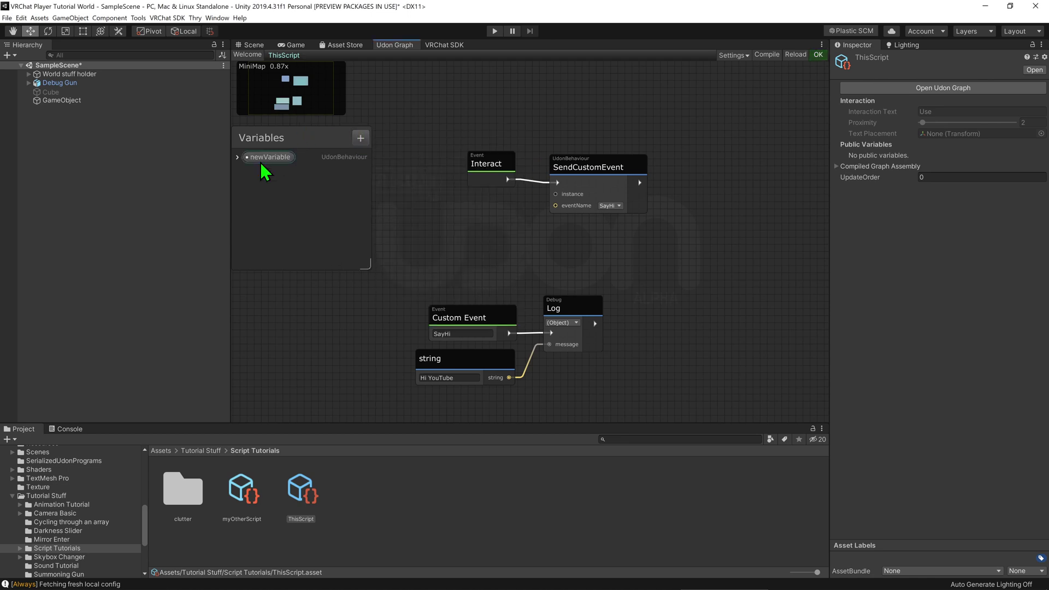
{"action": "double_click", "coordinate": [260, 157]}
{"action": "type", "text": "TheOtherScri"}
{"action": "type", "text": "pt"}
{"action": "key", "text": "Return"}
{"action": "left_click", "coordinate": [237, 157]}
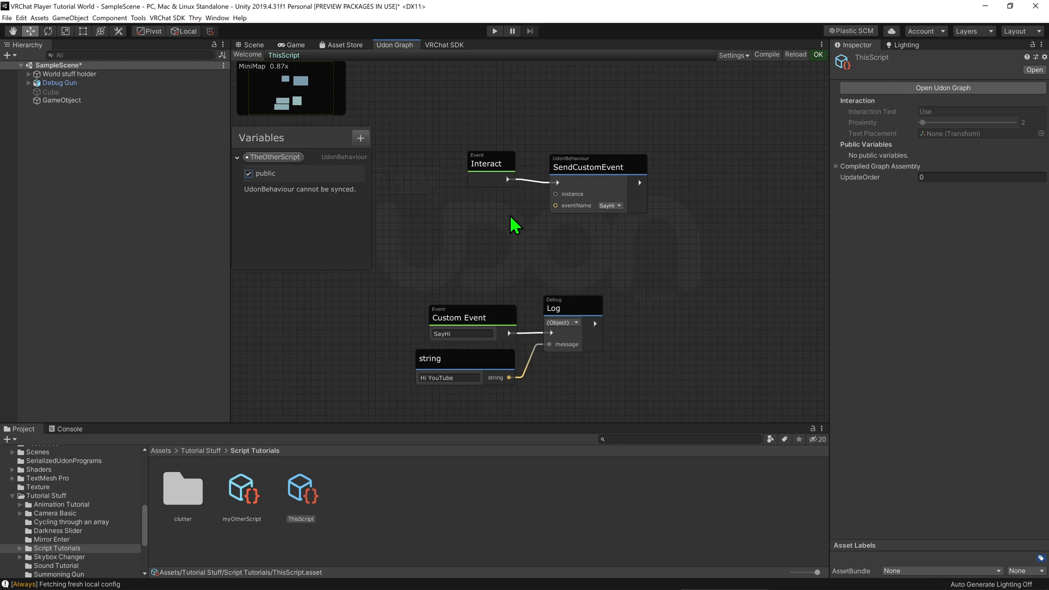
Step: Place a TheOtherScript Get Variable node and connect it to SendCustomEvent's instance port
{"action": "mouse_move", "coordinate": [275, 157]}
{"action": "left_mouse_down"}
{"action": "mouse_move", "coordinate": [422, 211]}
{"action": "mouse_move", "coordinate": [404, 207]}
{"action": "left_mouse_up"}
{"action": "mouse_move", "coordinate": [500, 223]}
{"action": "left_mouse_down"}
{"action": "mouse_move", "coordinate": [560, 188]}
{"action": "mouse_move", "coordinate": [598, 193]}
{"action": "left_mouse_up"}
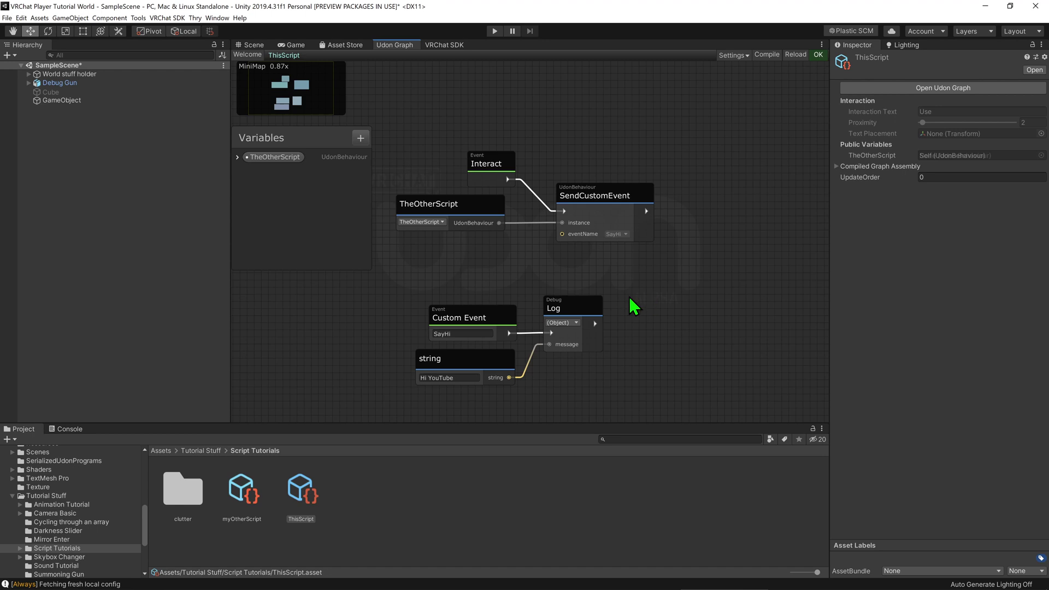
Step: Add a String constant node next to SendCustomEvent
{"action": "right_click", "coordinate": [455, 250]}
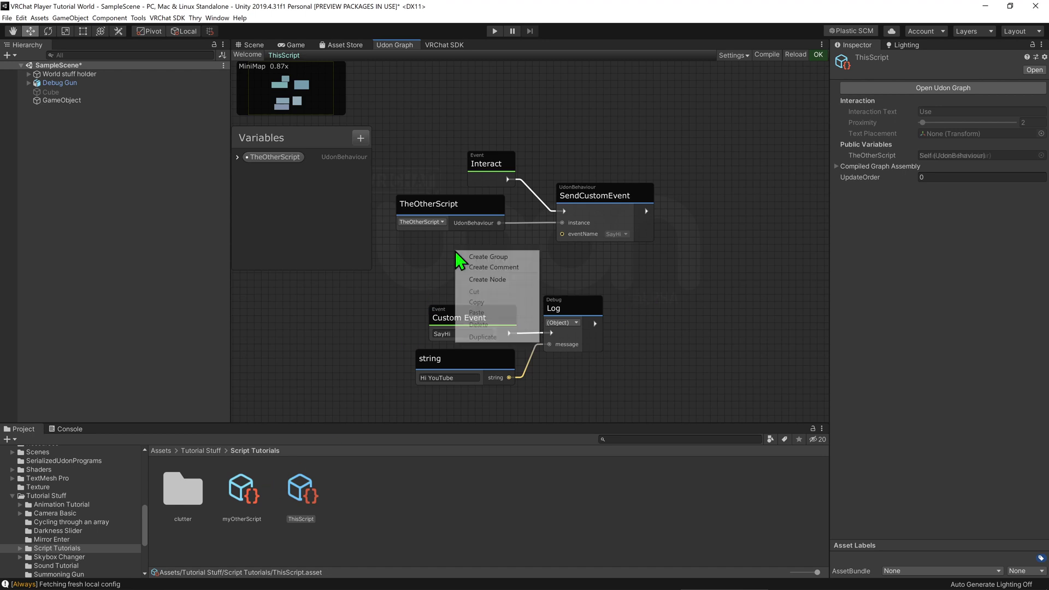
{"action": "left_click", "coordinate": [476, 279]}
{"action": "type", "text": "co"}
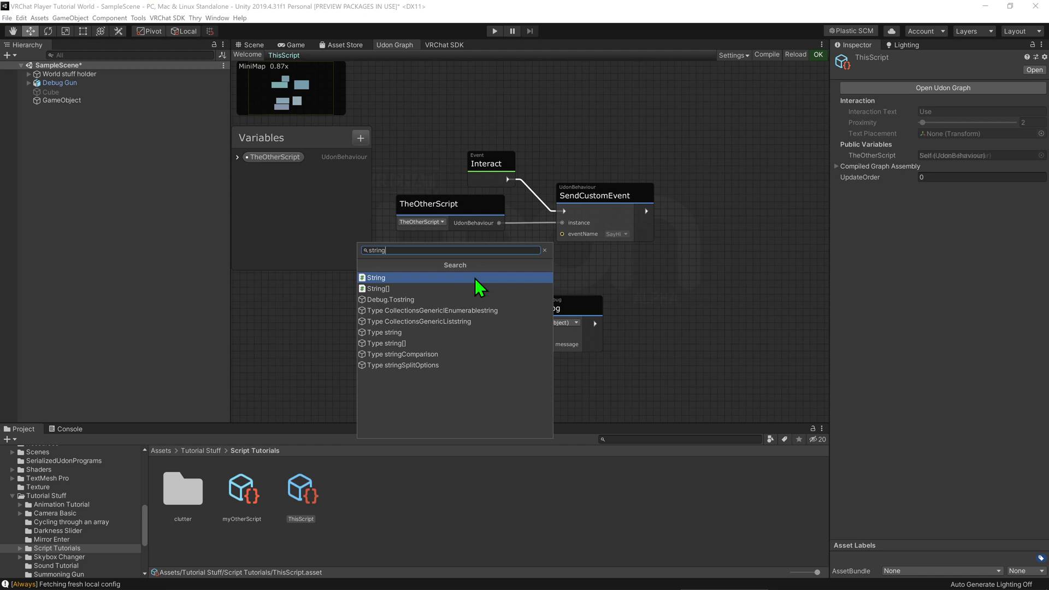
{"action": "type", "text": "ns"}
{"action": "left_click", "coordinate": [474, 278]}
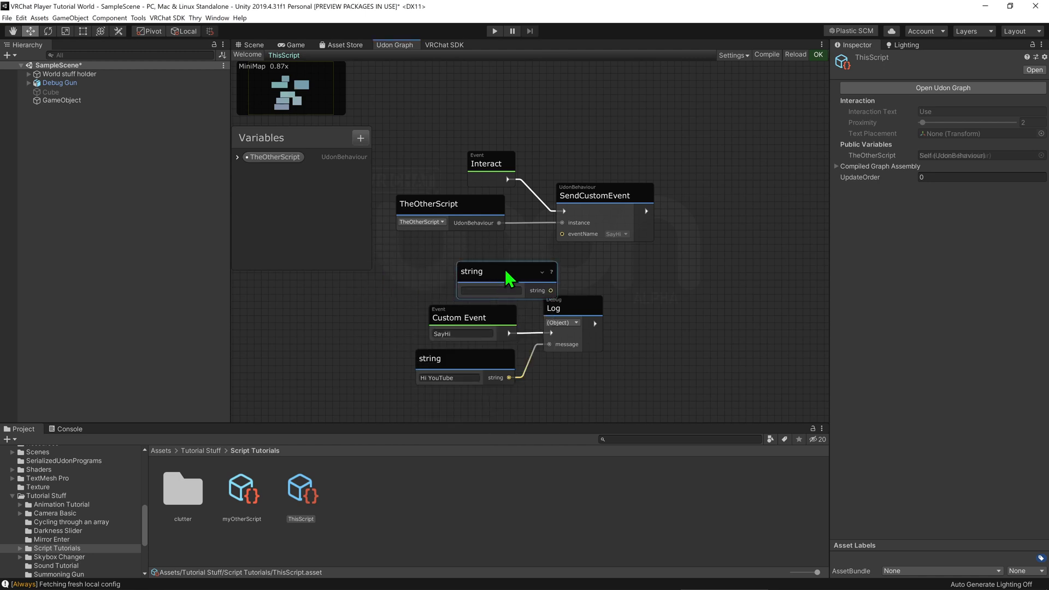
{"action": "left_click_drag", "start_coordinate": [475, 278], "coordinate": [419, 255]}
Step: Paste 'OtherScriptEvent' from myOtherScript into the string and wire it to eventName
{"action": "left_click", "coordinate": [943, 88]}
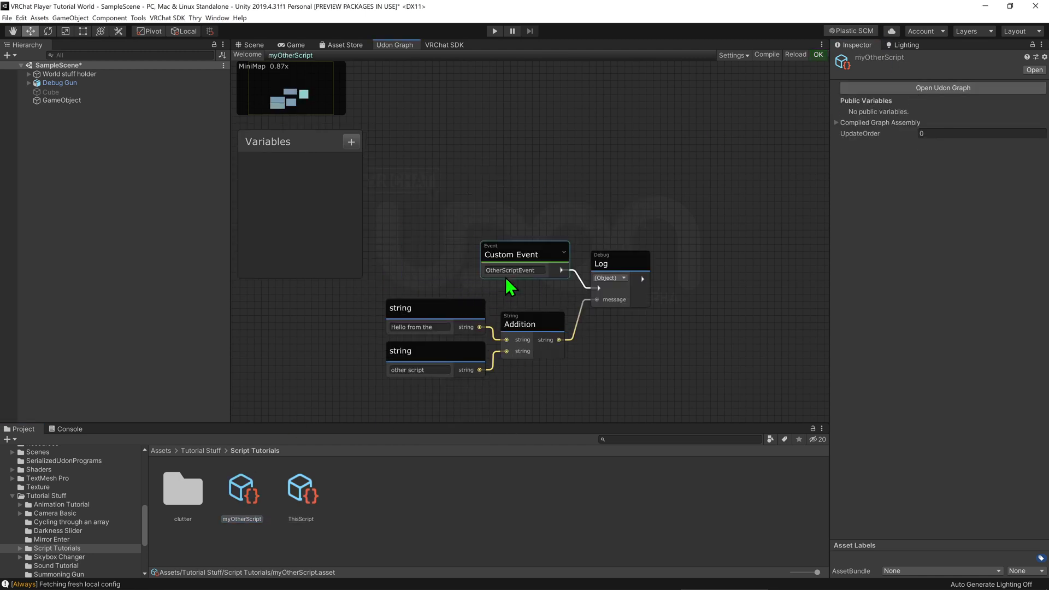
{"action": "left_click", "coordinate": [514, 270]}
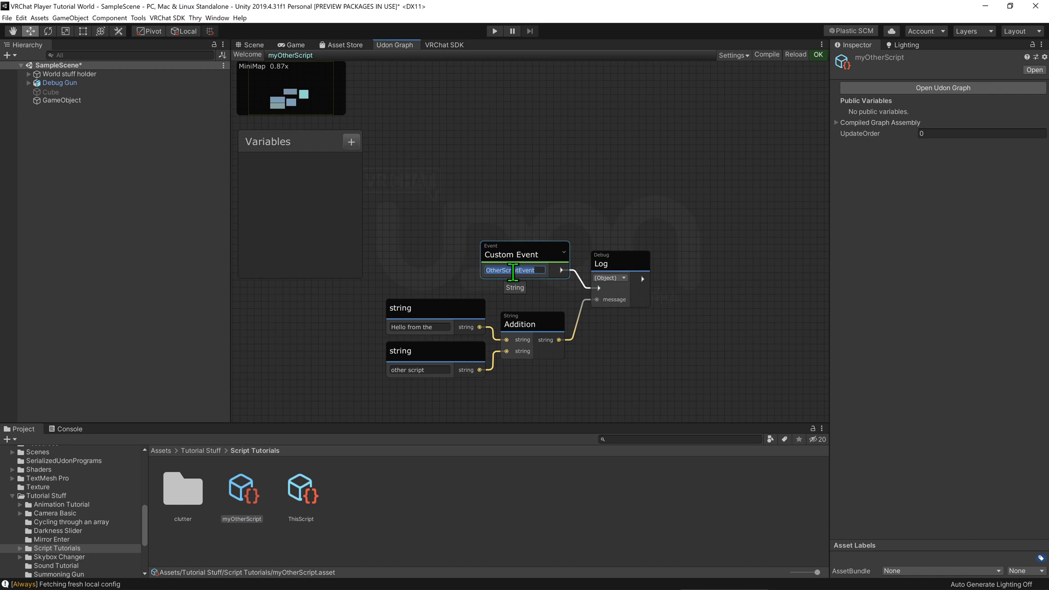
{"action": "left_click", "coordinate": [300, 491]}
{"action": "left_click", "coordinate": [881, 88]}
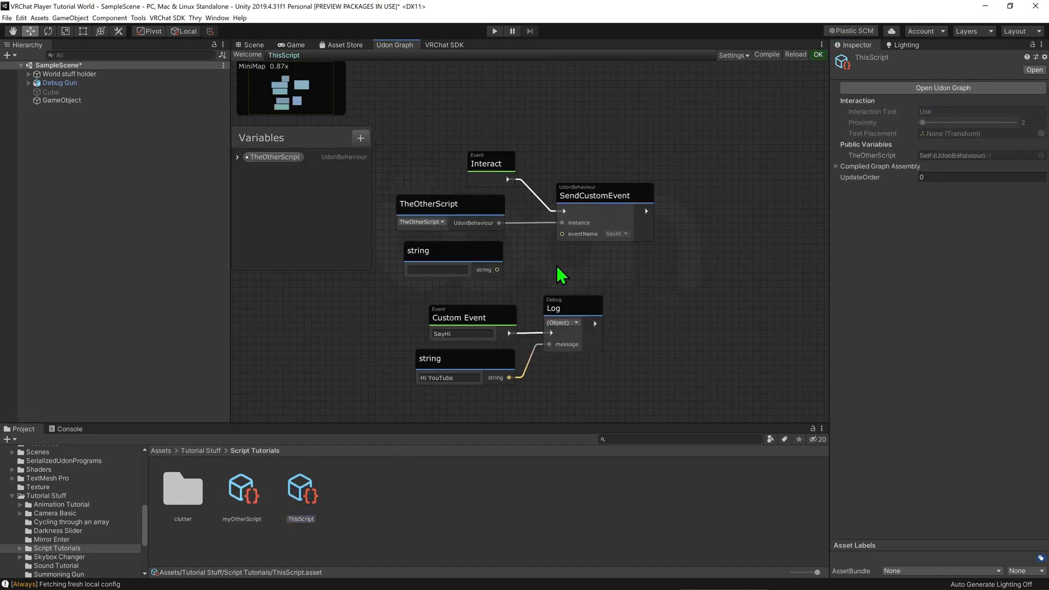
{"action": "left_click", "coordinate": [459, 270]}
{"action": "type", "text": "OtherScriptEvent"}
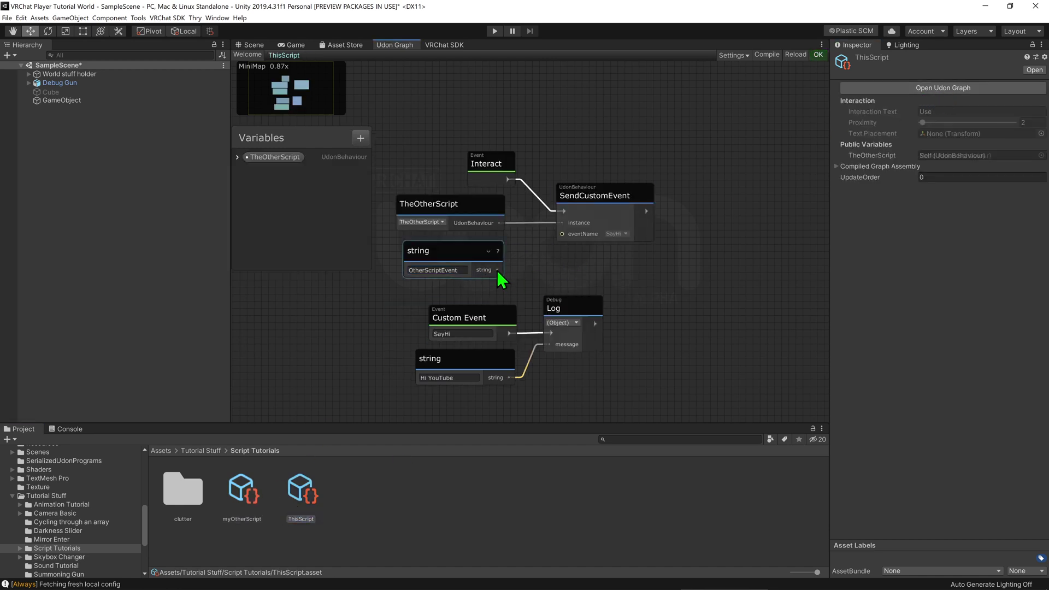
{"action": "left_click_drag", "start_coordinate": [498, 270], "coordinate": [563, 234]}
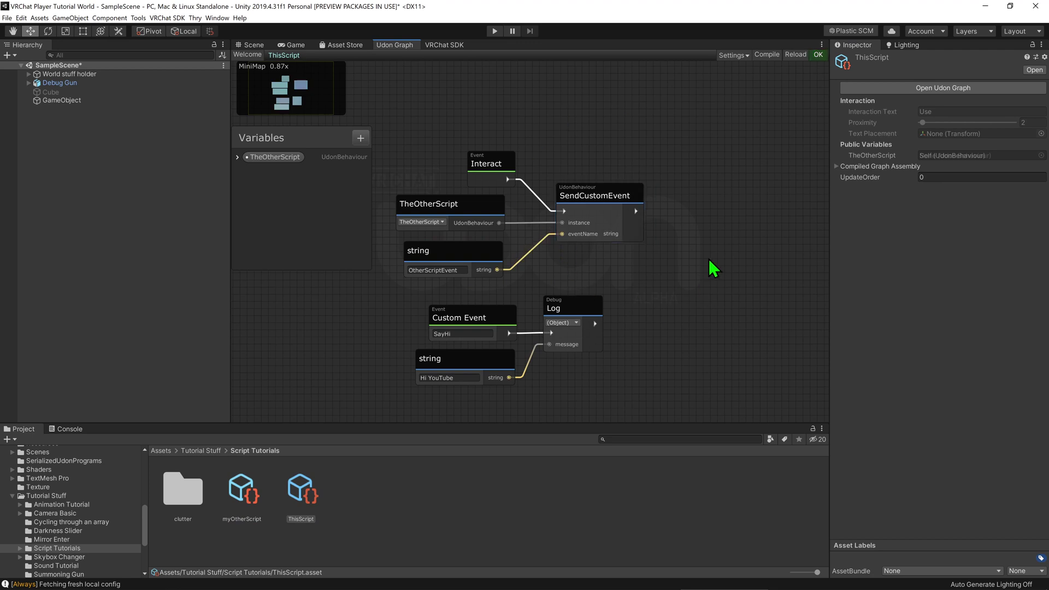
{"action": "mouse_move", "coordinate": [686, 298]}
{"action": "left_mouse_down"}
{"action": "mouse_move", "coordinate": [475, 386]}
{"action": "mouse_move", "coordinate": [611, 287]}
{"action": "left_mouse_up"}
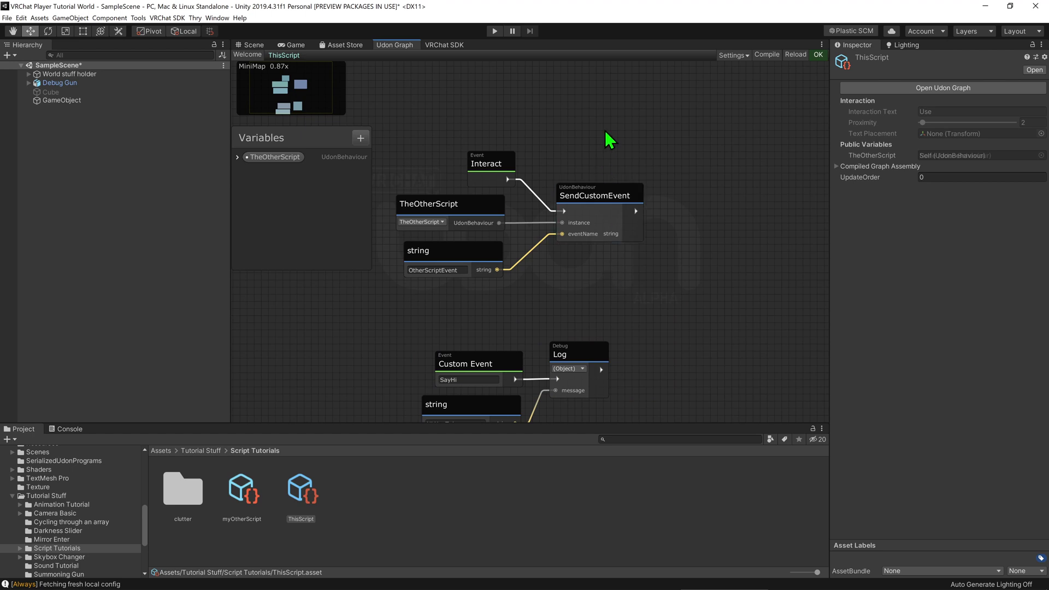
Step: Add a SendCustomEventDelayedFrames node beside SendCustomEvent
{"action": "right_click", "coordinate": [694, 203]}
{"action": "left_click", "coordinate": [699, 230]}
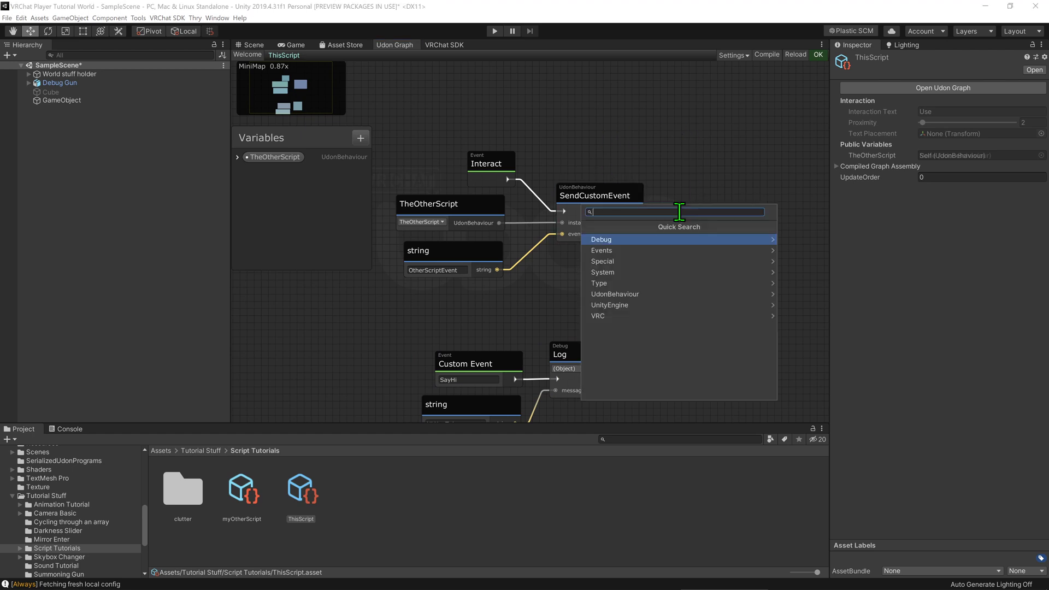
{"action": "type", "text": "send"}
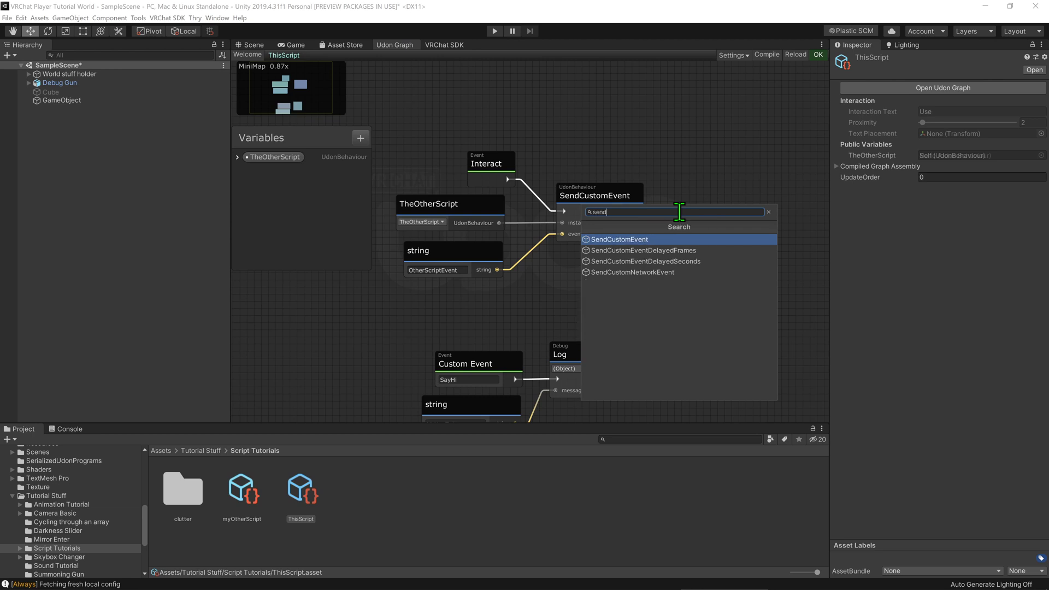
{"action": "key", "text": "Down"}
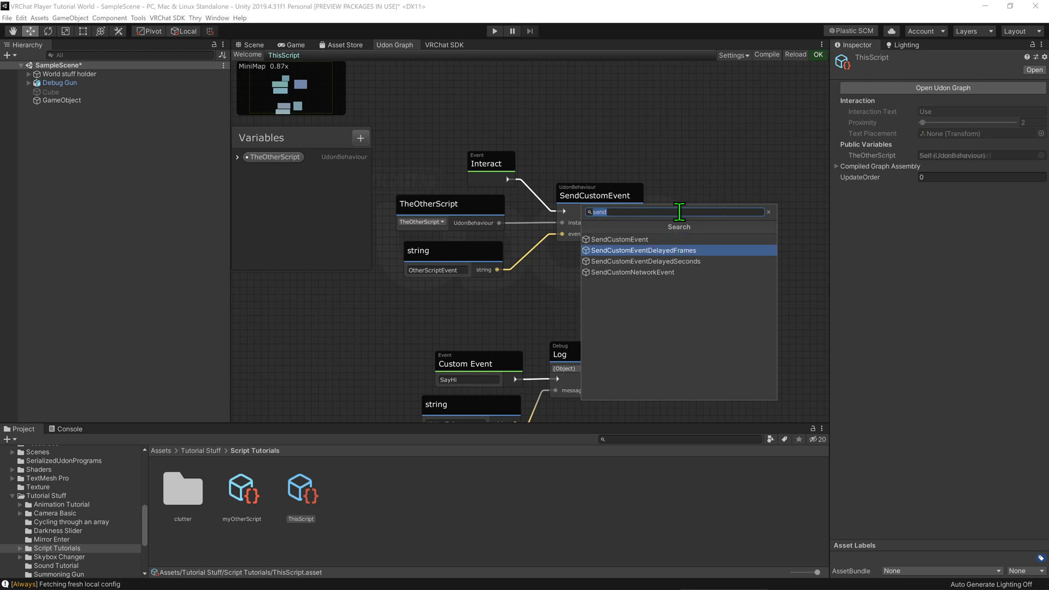
{"action": "key", "text": "Return"}
{"action": "left_click_drag", "start_coordinate": [679, 215], "coordinate": [722, 184]}
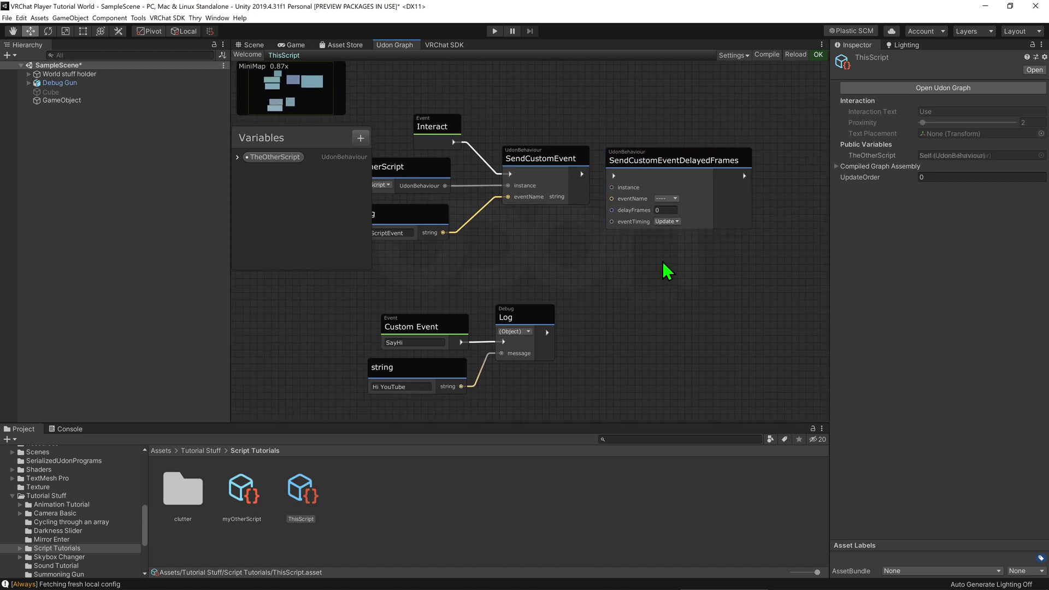
Step: Add a SendCustomEventDelayedSeconds node and inspect both delayed nodes
{"action": "key", "text": "space"}
{"action": "key", "text": "Down"}
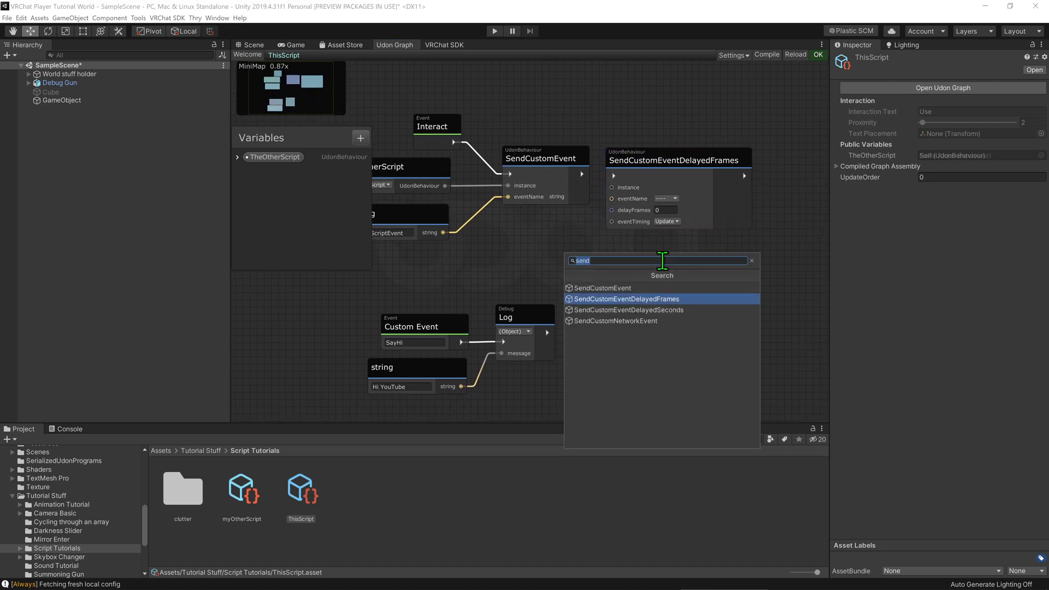
{"action": "key", "text": "Down"}
{"action": "key", "text": "Return"}
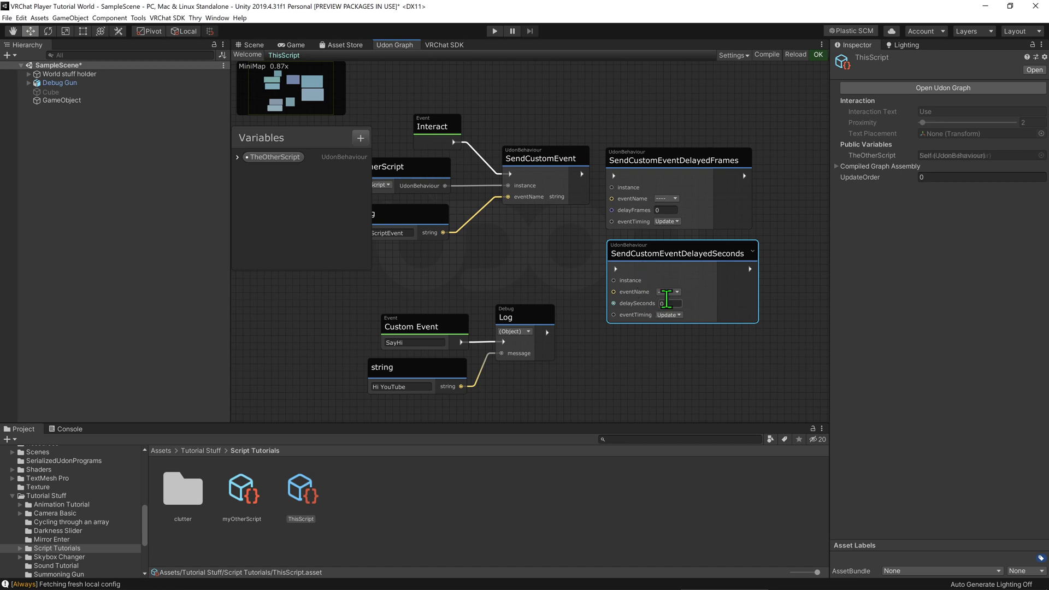
{"action": "left_click", "coordinate": [670, 224]}
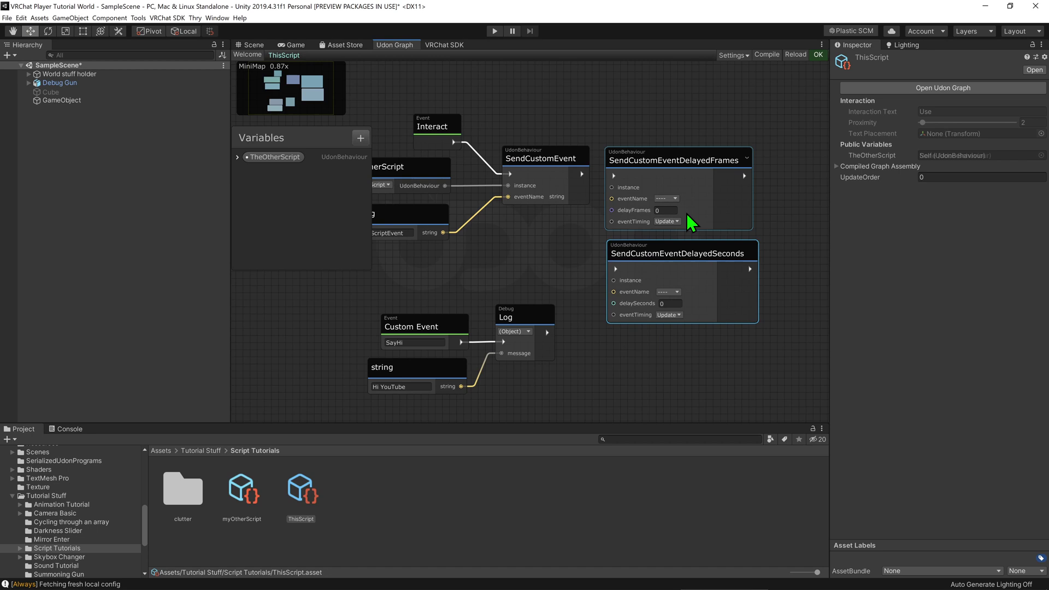
{"action": "left_click", "coordinate": [682, 304]}
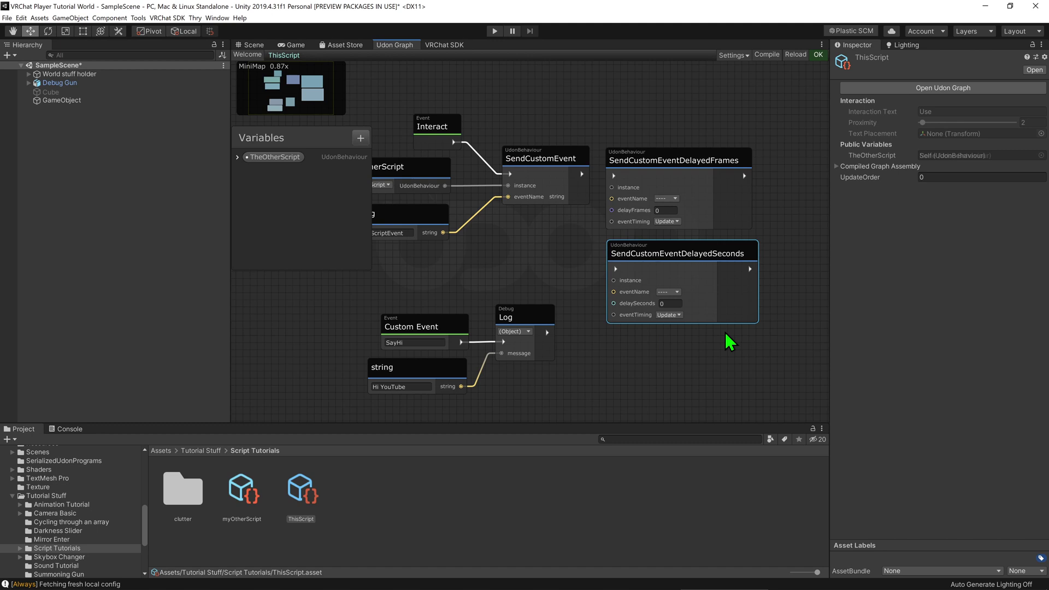
Step: Check the delayed-frames eventTiming options and add an Update event node
{"action": "left_click", "coordinate": [668, 219]}
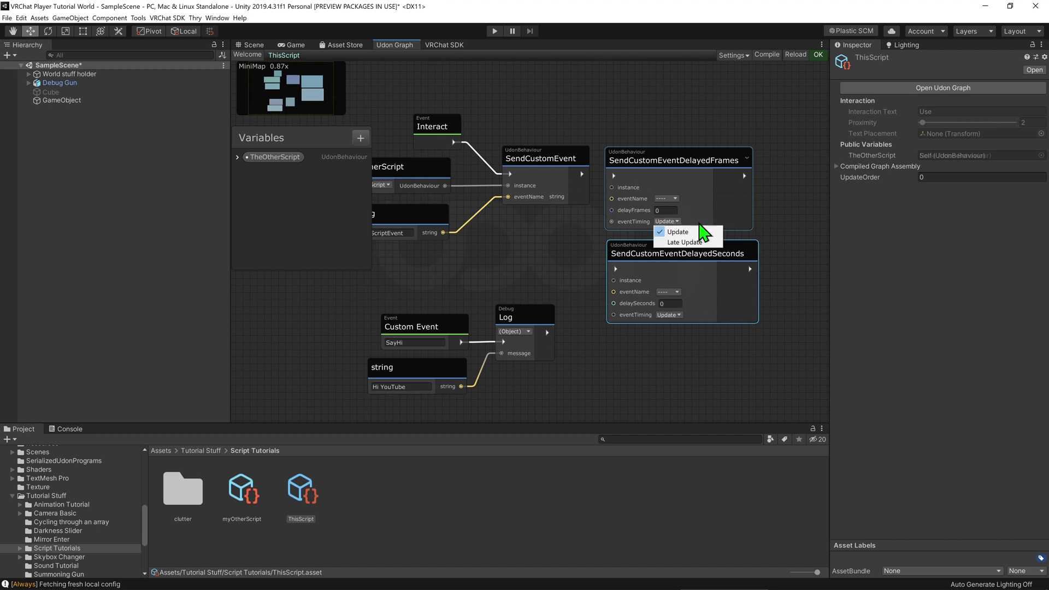
{"action": "middle_click_drag", "start_coordinate": [598, 106], "coordinate": [579, 204]}
{"action": "key", "text": "space"}
{"action": "type", "text": "update"}
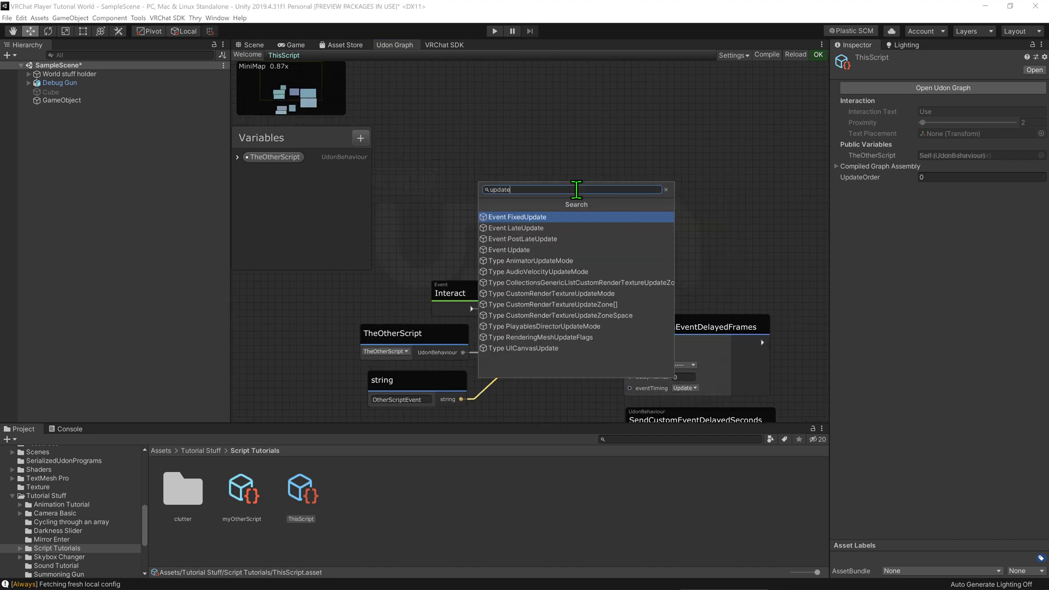
{"action": "key", "text": "Return"}
Step: Add LateUpdate below Update, and move the SendCustomEvent and delayed nodes upward
{"action": "key", "text": "space"}
{"action": "type", "text": "lateupdate"}
{"action": "key", "text": "Return"}
{"action": "left_click_drag", "start_coordinate": [563, 246], "coordinate": [562, 206]}
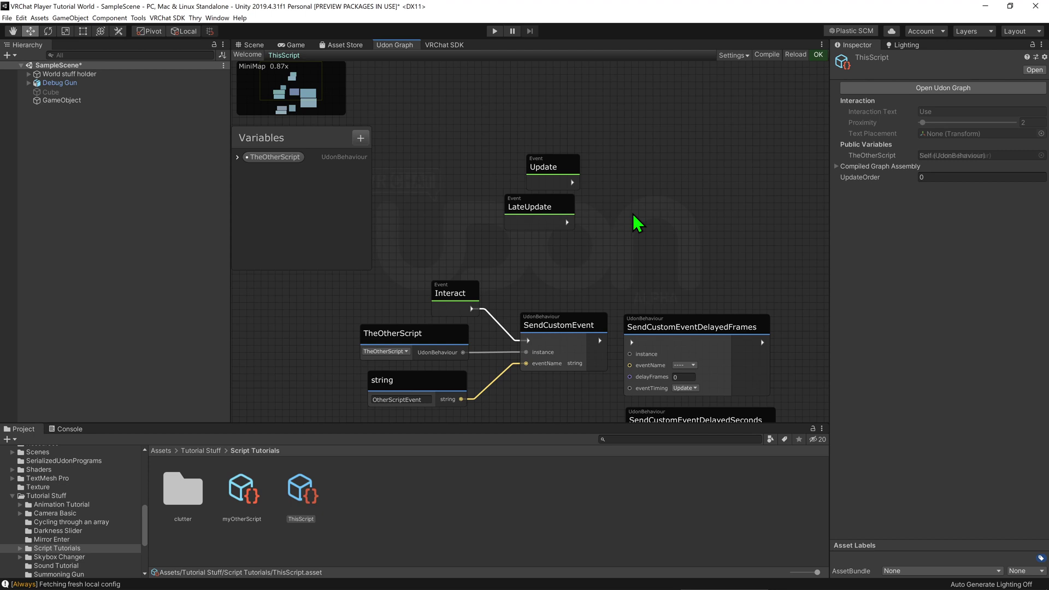
{"action": "scroll", "coordinate": [593, 323], "scroll_direction": "down", "scroll_amount": 5}
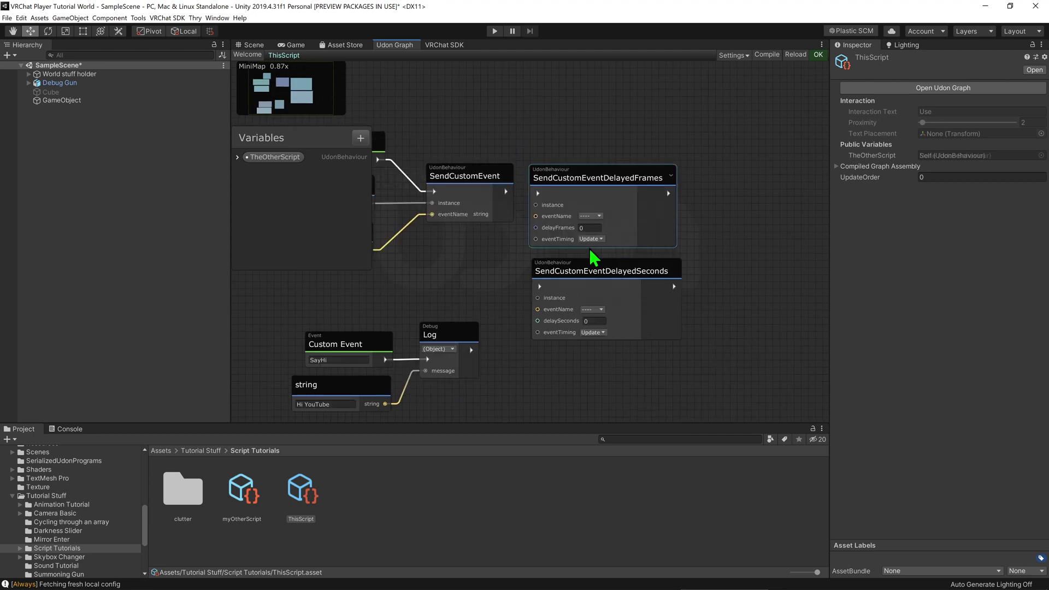
{"action": "scroll", "coordinate": [495, 205], "scroll_direction": "up", "scroll_amount": 1}
{"action": "left_click_drag", "start_coordinate": [652, 205], "coordinate": [662, 88]}
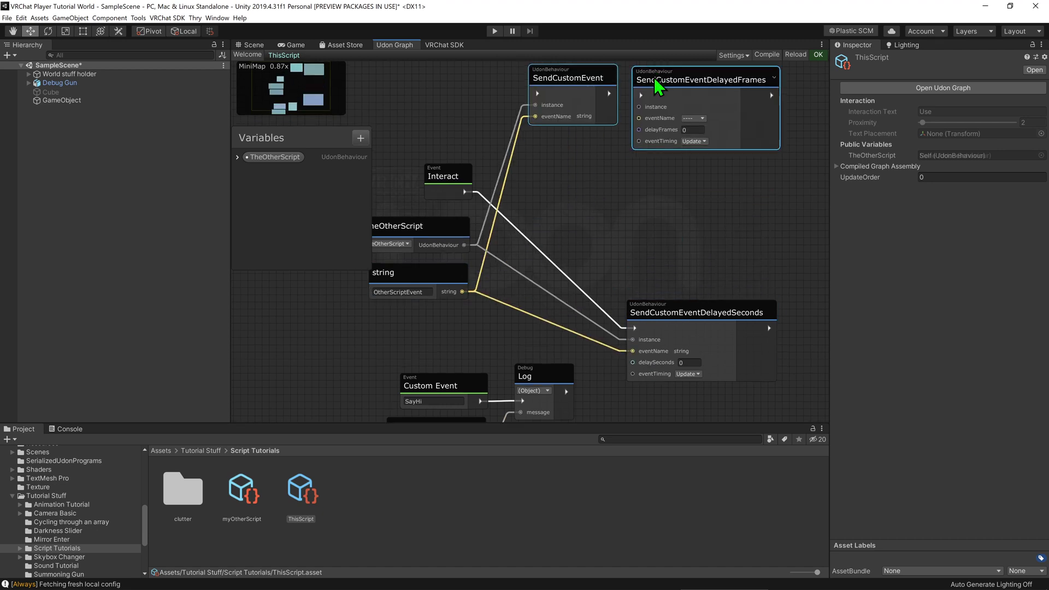
{"action": "left_click_drag", "start_coordinate": [681, 338], "coordinate": [582, 201]}
{"action": "scroll", "coordinate": [648, 308], "scroll_direction": "down", "scroll_amount": 2}
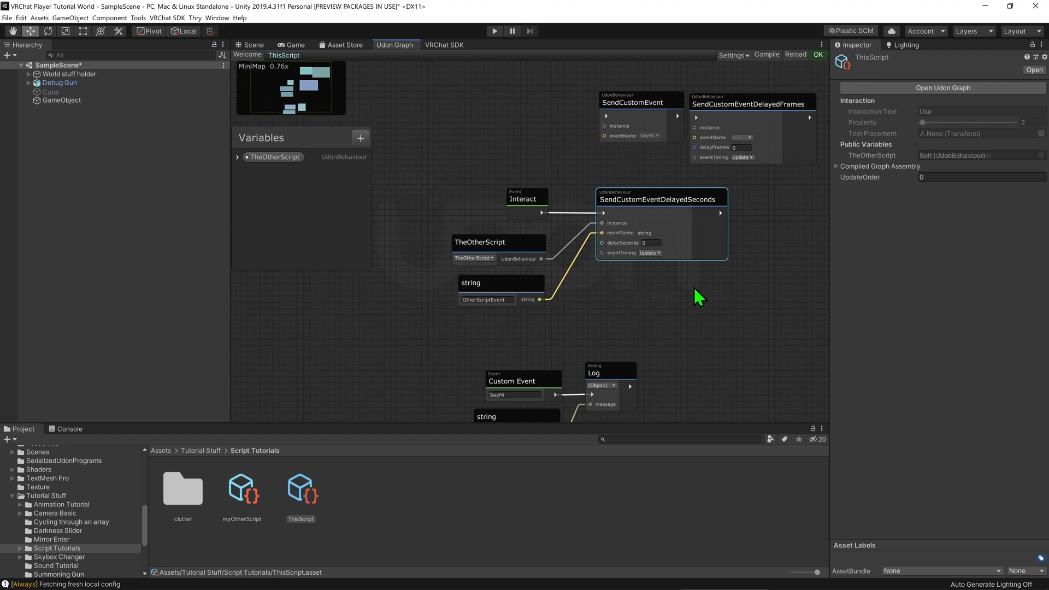
Step: Add a SendCustomNetworkEvent node from the UdonBehaviour search category
{"action": "mouse_move", "coordinate": [695, 297]}
{"action": "middle_mouse_down"}
{"action": "mouse_move", "coordinate": [637, 281]}
{"action": "mouse_move", "coordinate": [625, 254]}
{"action": "middle_mouse_up"}
{"action": "key", "text": "space"}
{"action": "type", "text": "udon"}
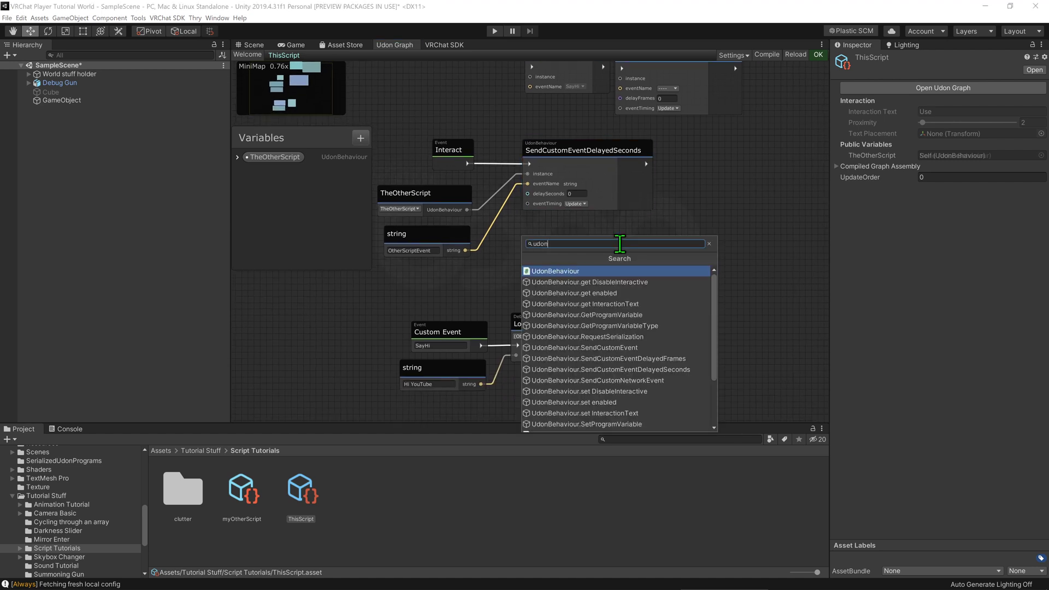
{"action": "key", "text": "Return"}
{"action": "type", "text": "send"}
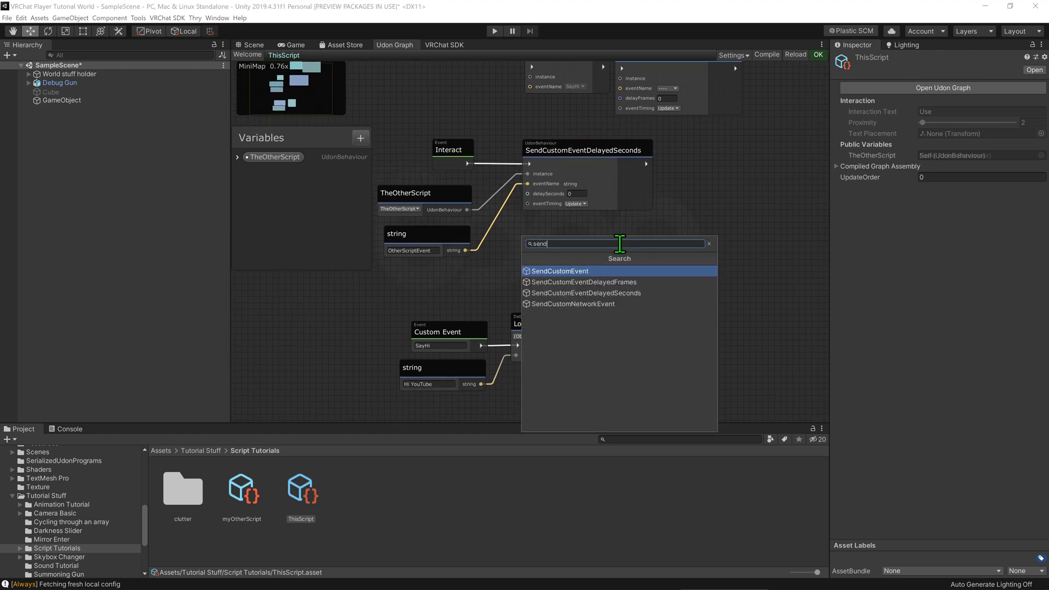
{"action": "key", "text": "Down"}
{"action": "key", "text": "Down"}
{"action": "key", "text": "Down"}
{"action": "key", "text": "Return"}
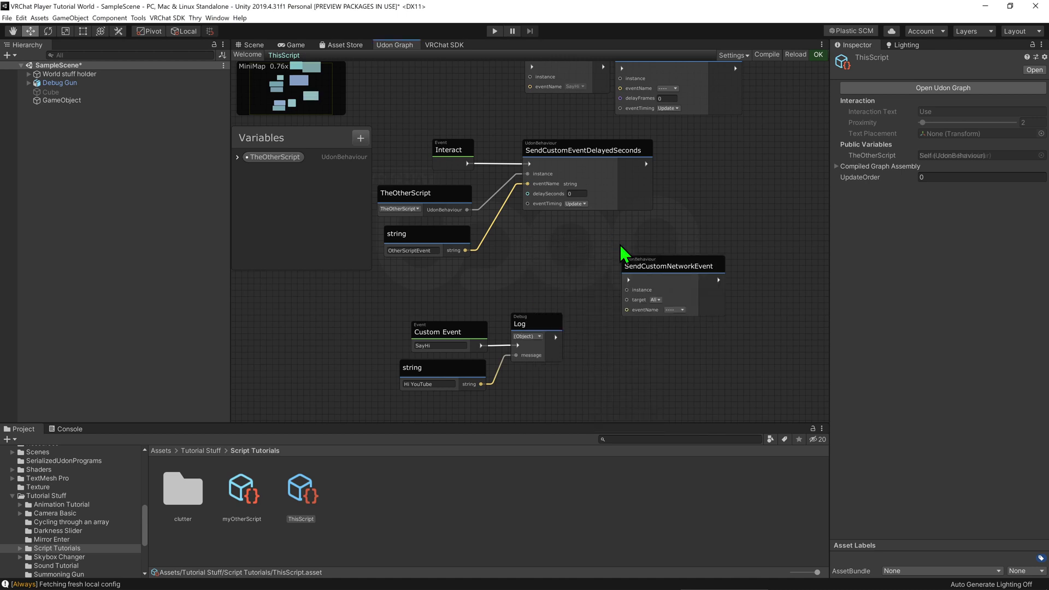
Step: Place it below the delayed-seconds node and wire in the string, Interact and TheOtherScript
{"action": "left_click_drag", "start_coordinate": [628, 285], "coordinate": [520, 257]}
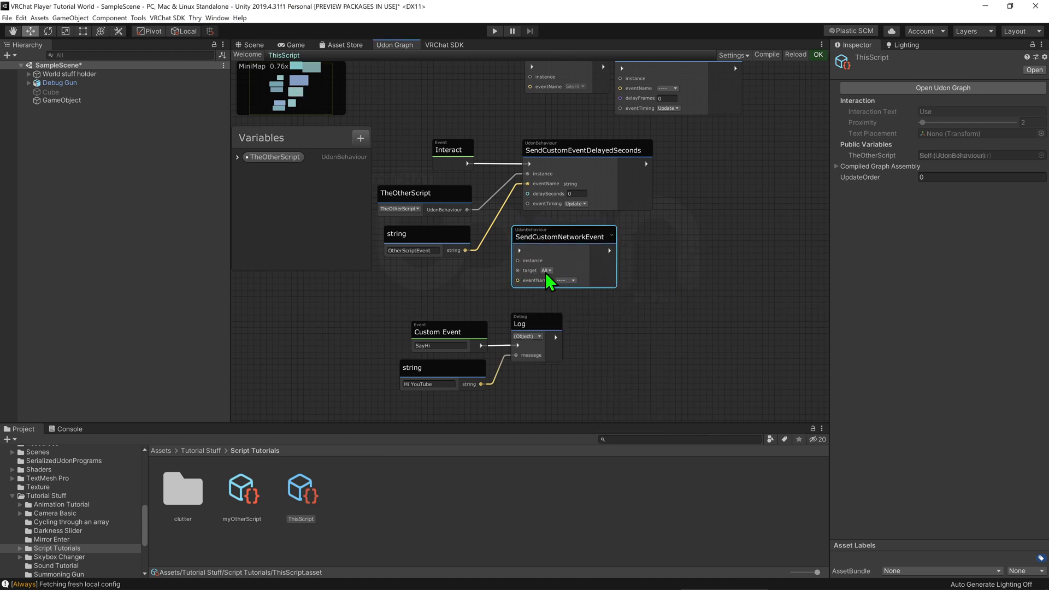
{"action": "left_click_drag", "start_coordinate": [467, 254], "coordinate": [538, 282]}
{"action": "left_click_drag", "start_coordinate": [467, 164], "coordinate": [541, 261]}
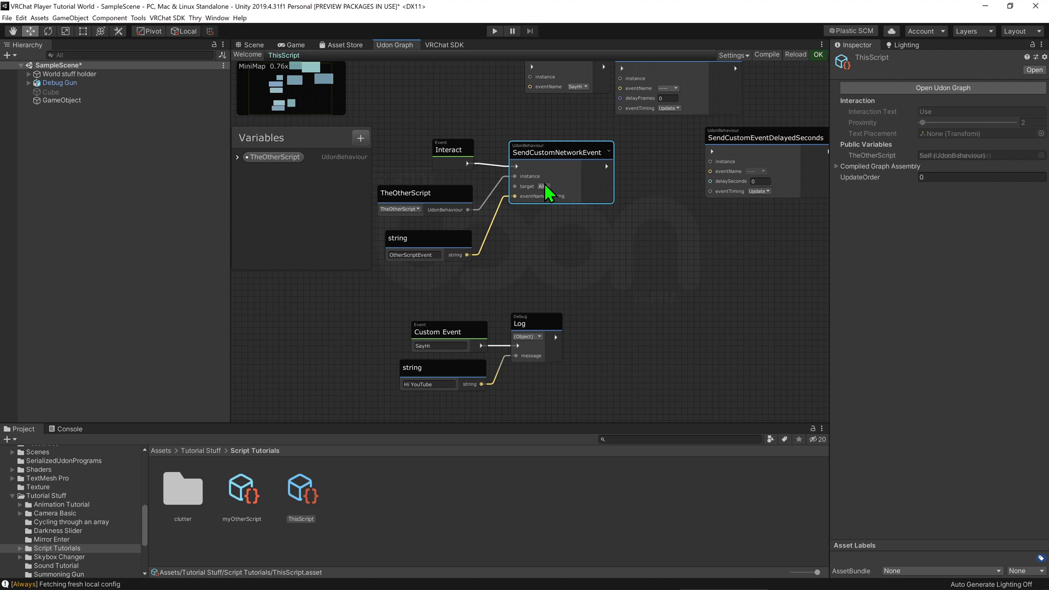
{"action": "left_click", "coordinate": [544, 186]}
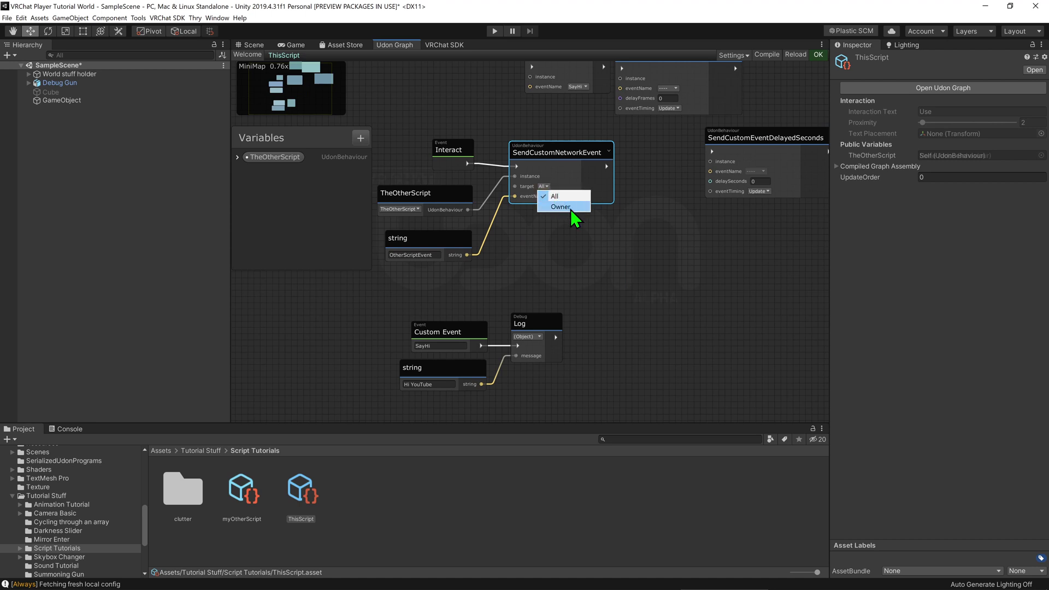
{"action": "left_click", "coordinate": [614, 213]}
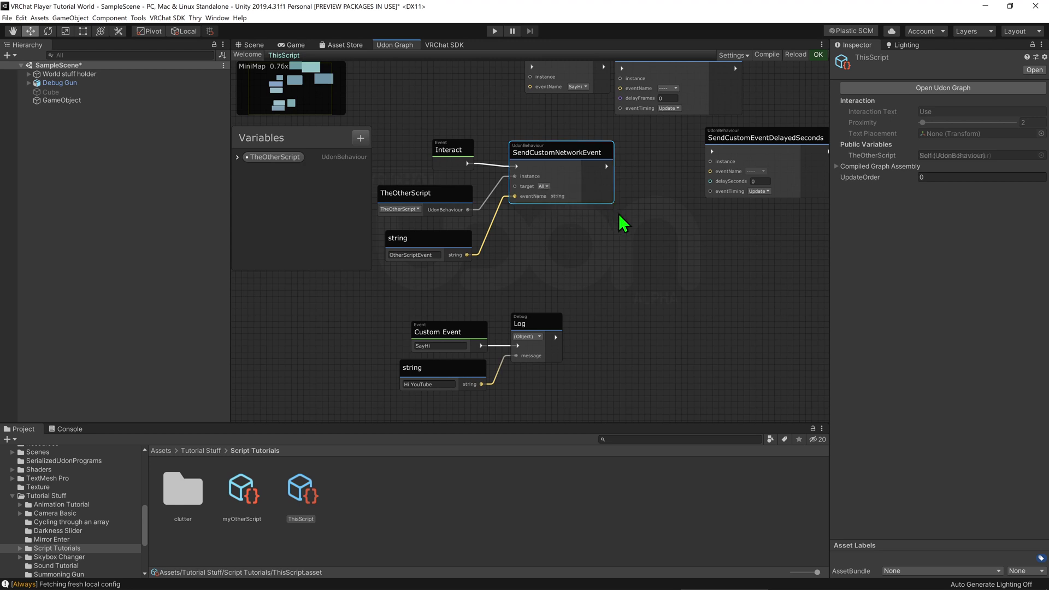
{"action": "left_click", "coordinate": [544, 187]}
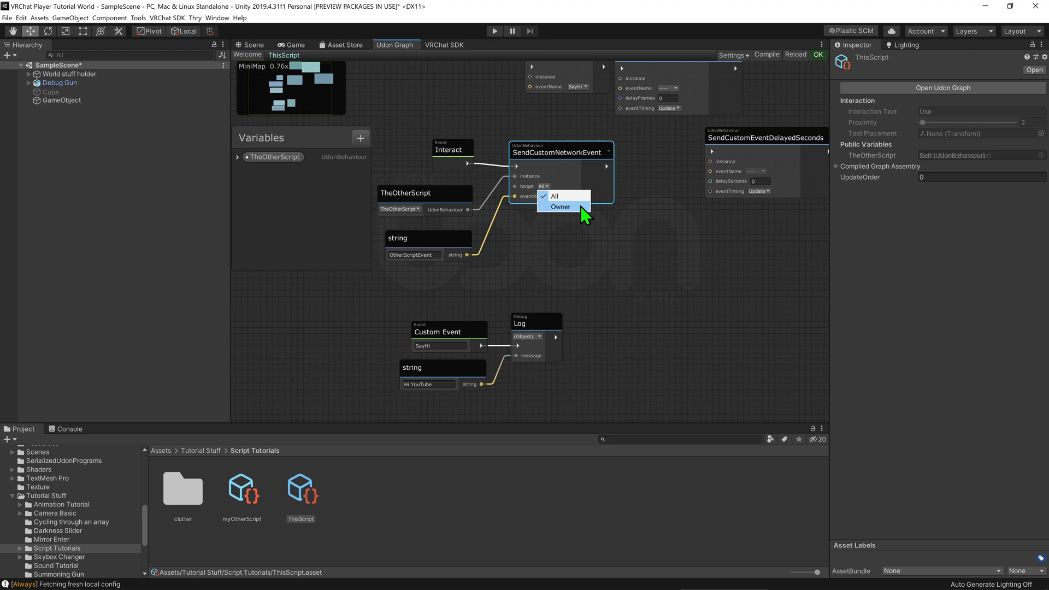
{"action": "left_click", "coordinate": [602, 246]}
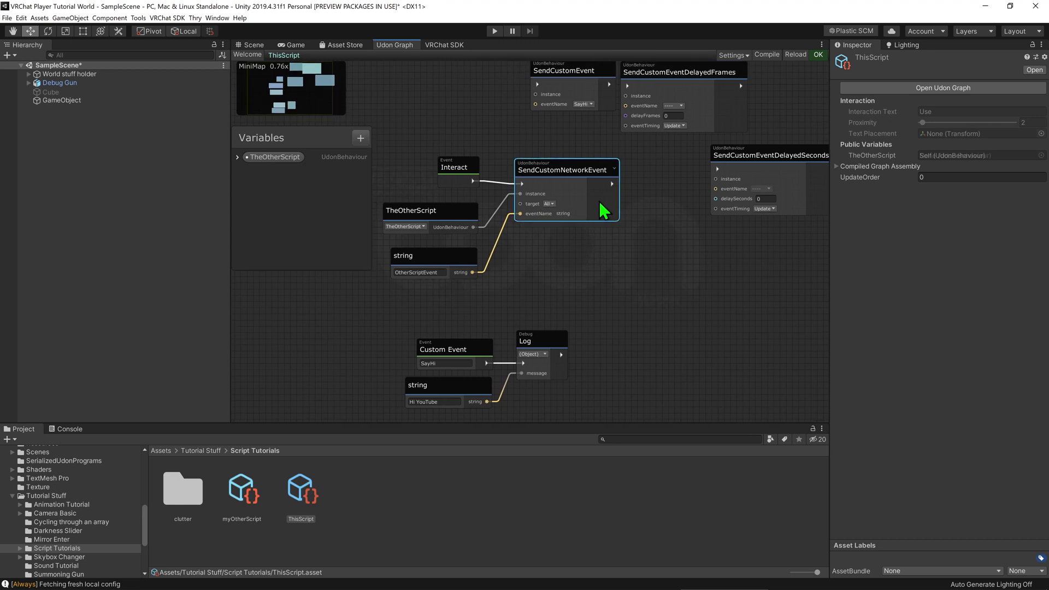
Step: Paste a Custom Event named DelayedEvent and wire it into SendCustomNetworkEvent
{"action": "left_click", "coordinate": [550, 249]}
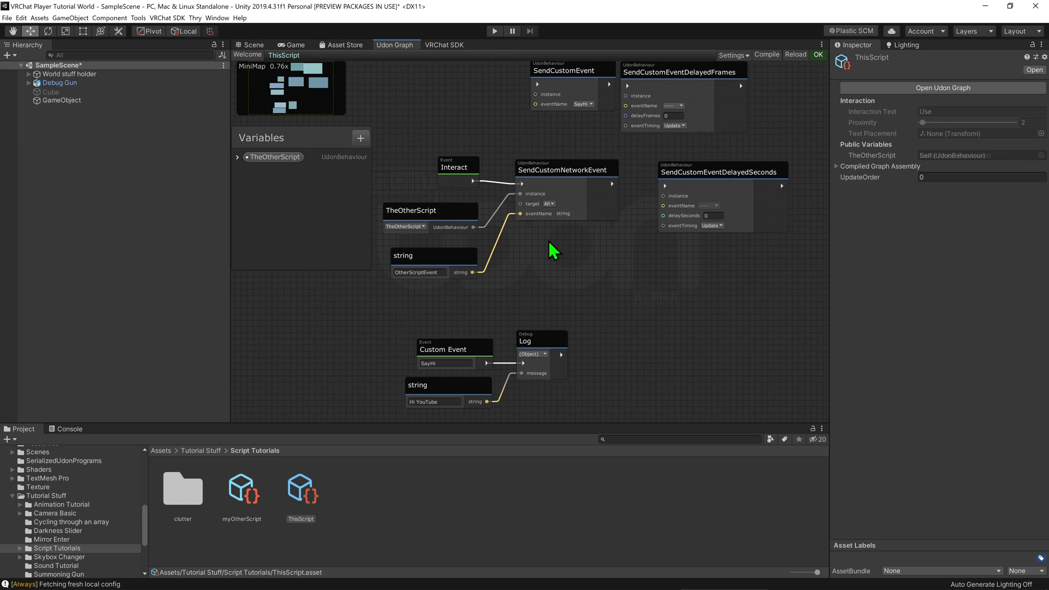
{"action": "left_click_drag", "start_coordinate": [563, 185], "coordinate": [570, 220]}
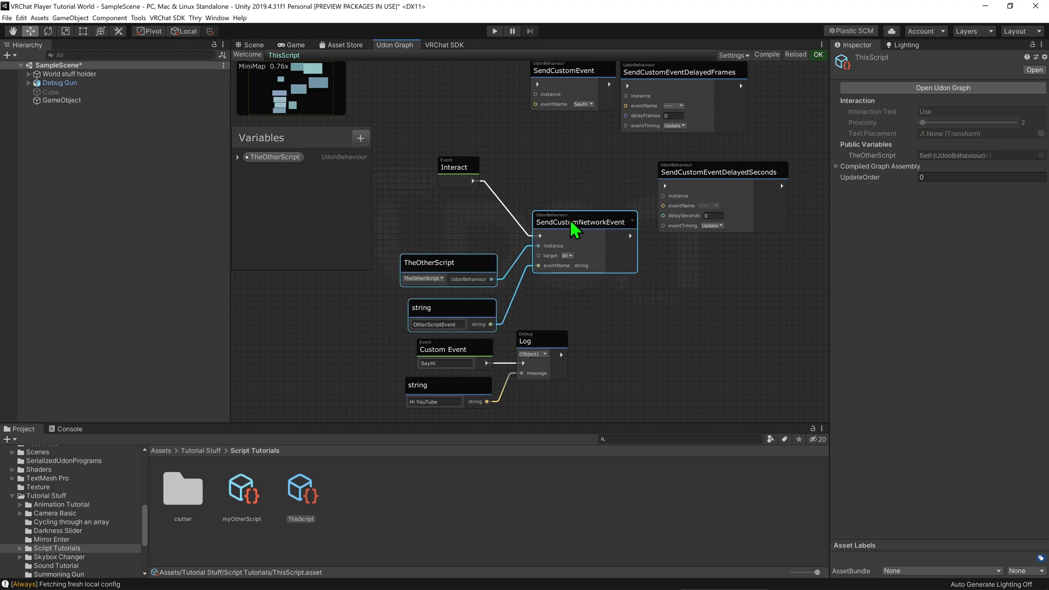
{"action": "key", "text": "ctrl+v"}
{"action": "left_click", "coordinate": [429, 218]}
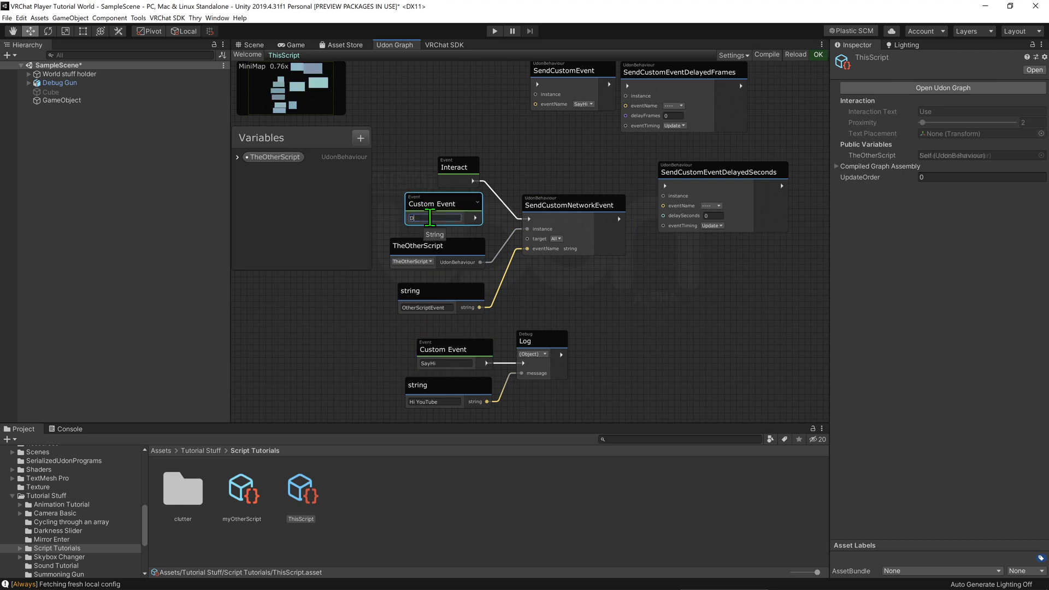
{"action": "key", "text": "Return"}
{"action": "left_click_drag", "start_coordinate": [475, 218], "coordinate": [528, 218]}
Step: Wire Interact into SendCustomEventDelayedSeconds with eventName DelayedEvent and a 5-second delay
{"action": "left_click_drag", "start_coordinate": [482, 181], "coordinate": [655, 189]}
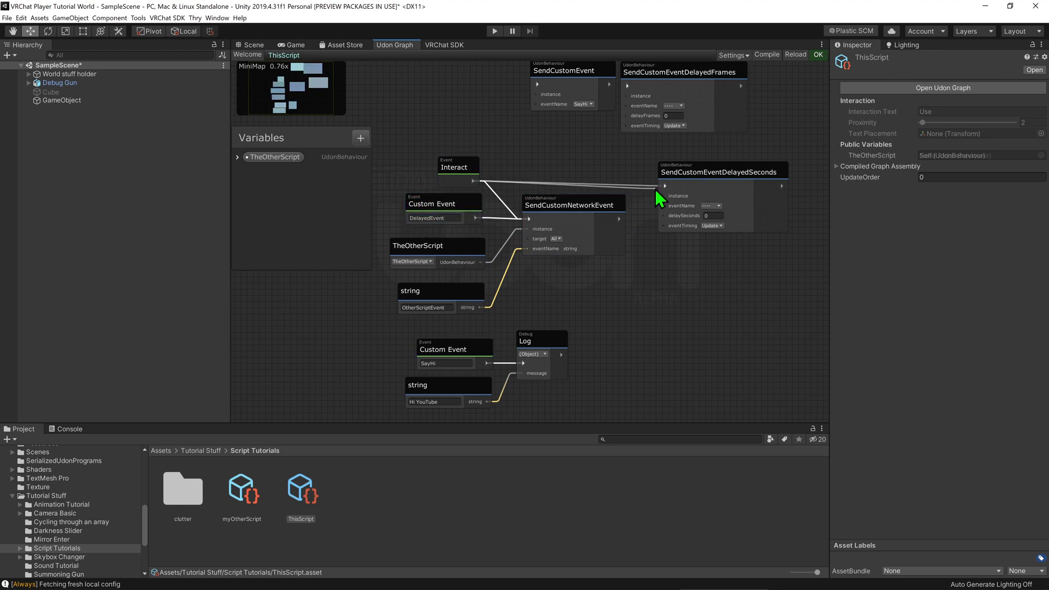
{"action": "left_click", "coordinate": [710, 206]}
{"action": "left_click", "coordinate": [709, 225]}
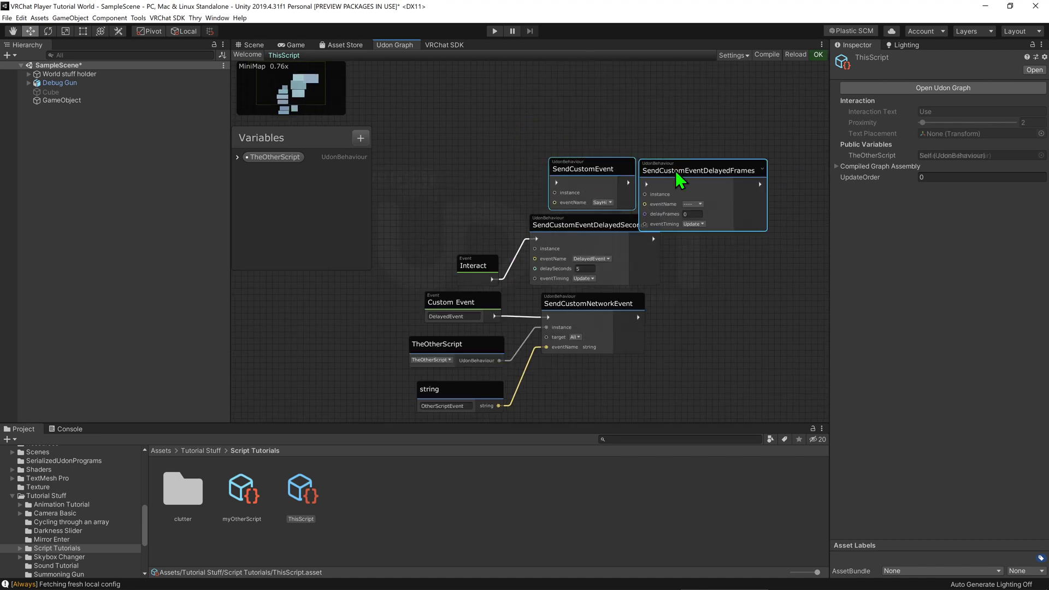
{"action": "left_click", "coordinate": [474, 227]}
{"action": "middle_click_drag", "start_coordinate": [636, 363], "coordinate": [643, 335]}
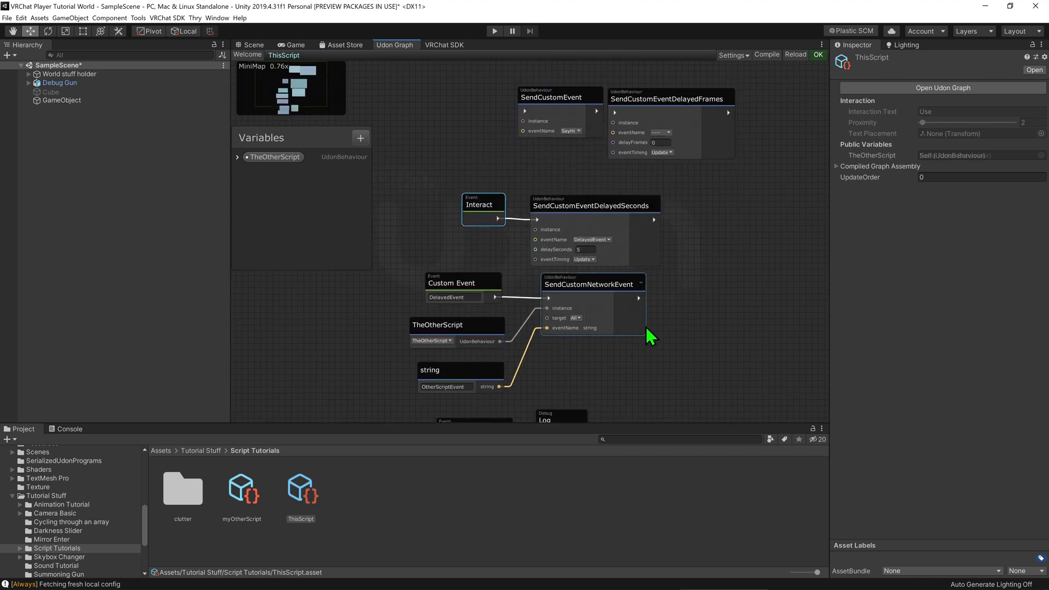